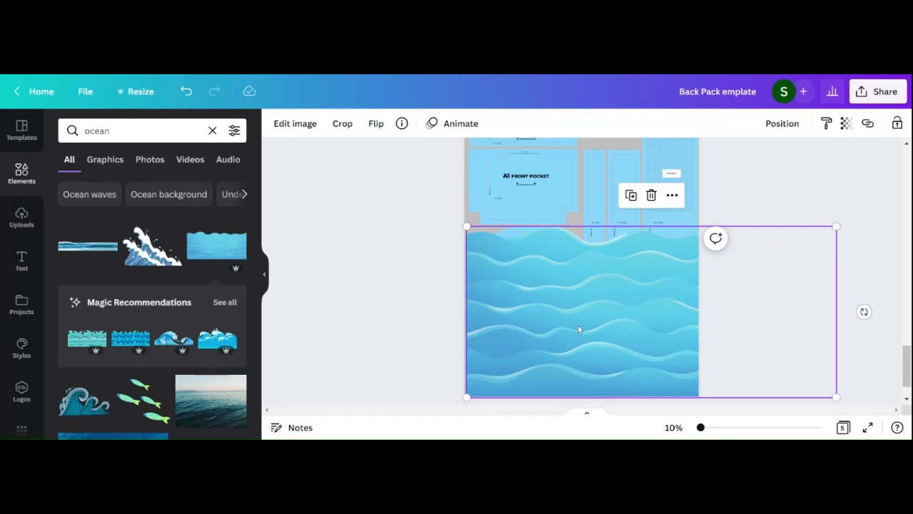
Step: Place the duplicated wave image above the first one at the page's left edge and crop it to the front pocket's width
left_click_drag(578, 325, 588, 274)
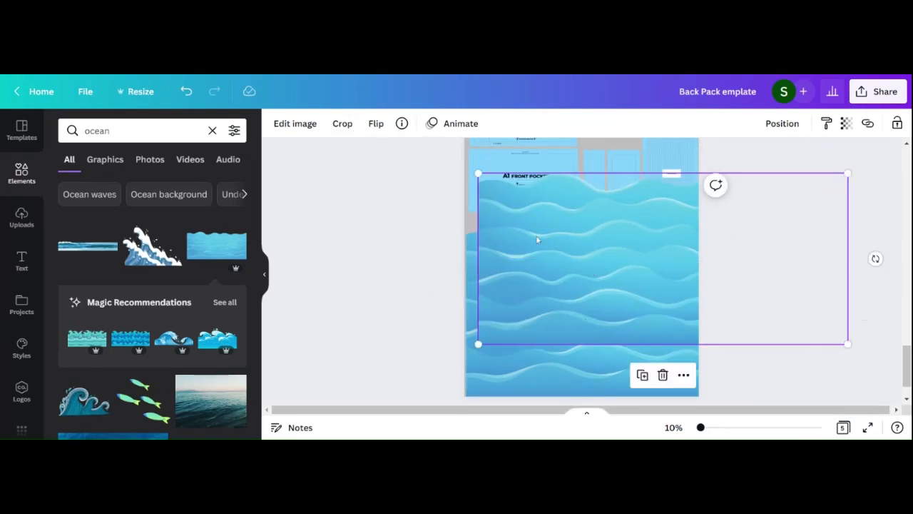
left_click_drag(538, 238, 521, 189)
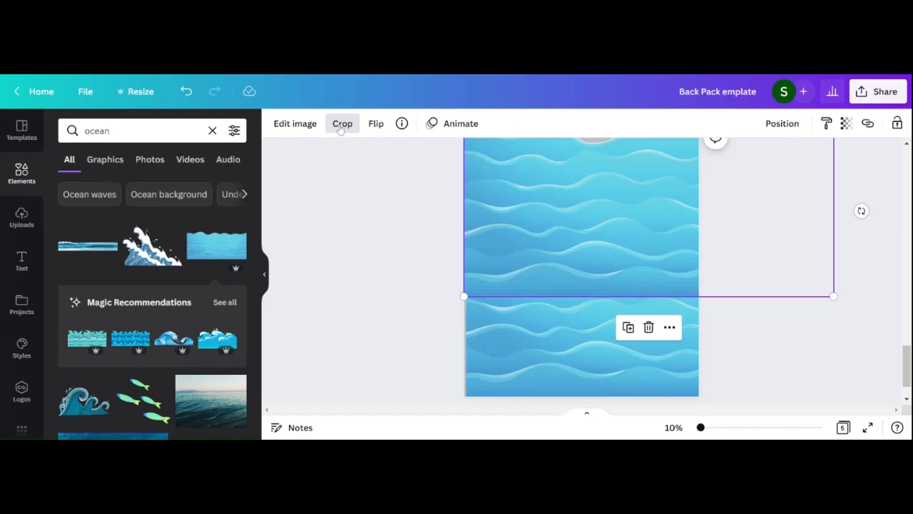
left_click(341, 125)
left_click_drag(833, 295, 578, 225)
Step: Crop and position further wave image copies so the artwork also covers the right half of page 5
left_click_drag(670, 334, 680, 338)
left_click_drag(775, 257, 776, 246)
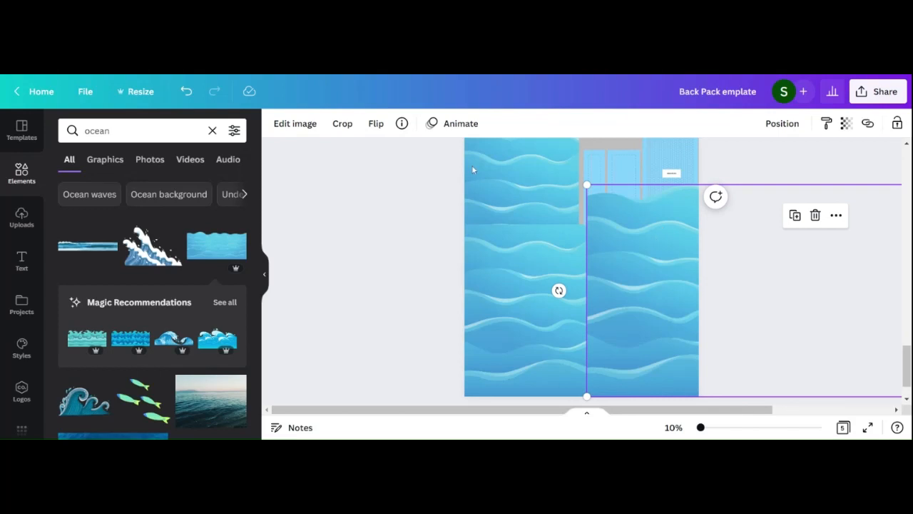
left_click(342, 123)
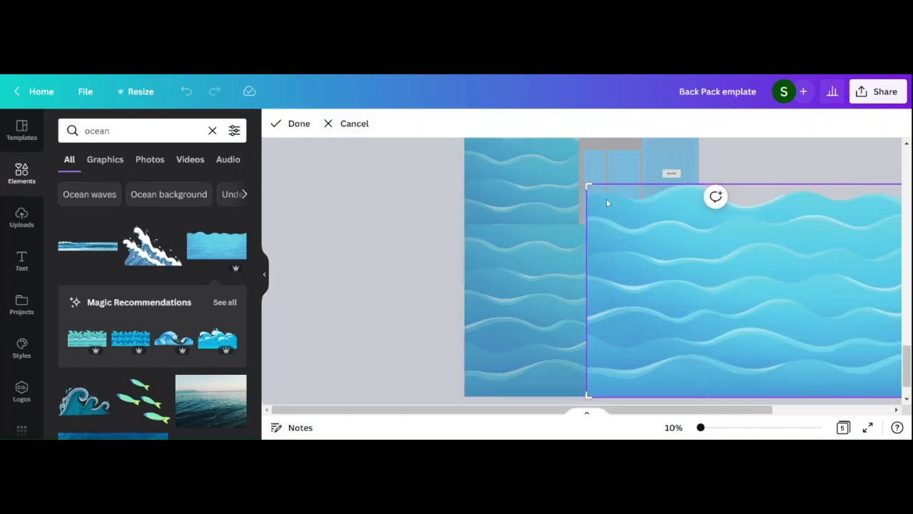
left_click(306, 128)
left_click_drag(694, 247, 342, 264)
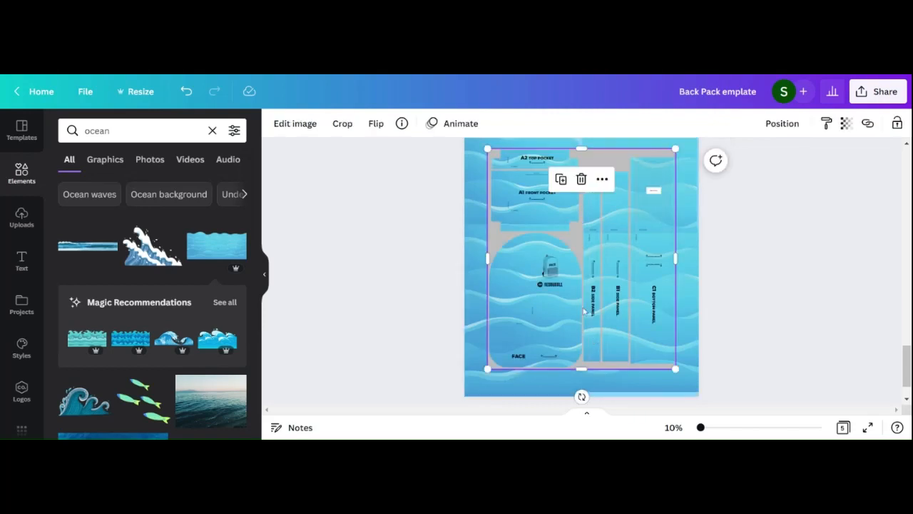
Step: Align the backpack template overlay with the upper-left corner of page 5 and enlarge it to fill the page
scroll(901, 364, "up", 1)
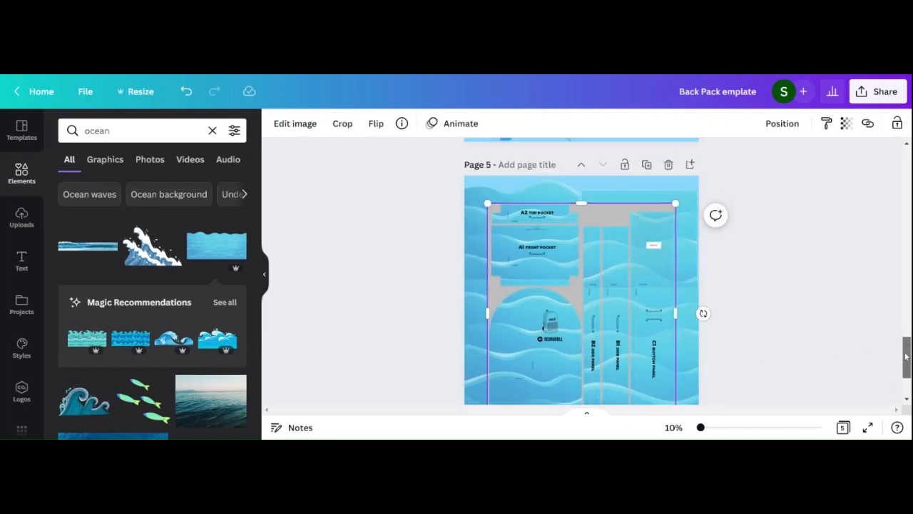
left_click_drag(602, 279, 583, 252)
scroll(906, 360, "down", 1)
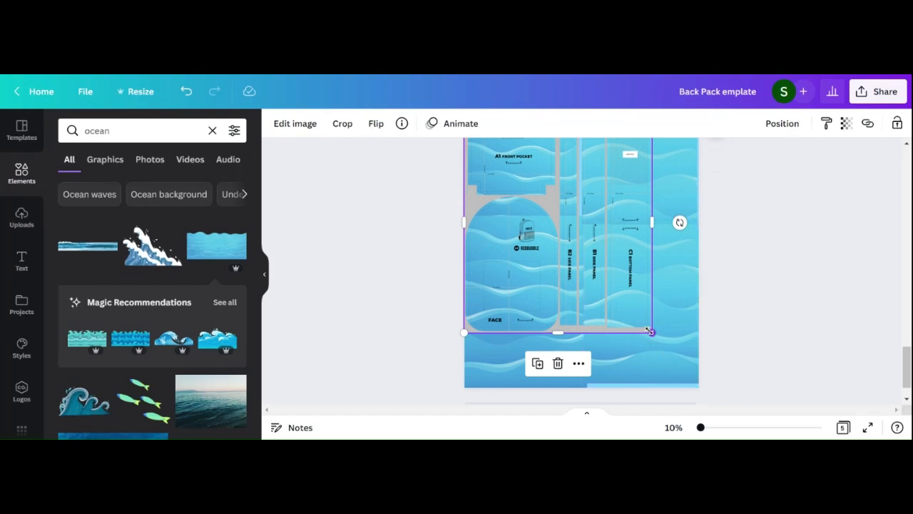
left_click_drag(649, 330, 699, 385)
scroll(908, 360, "up", 1)
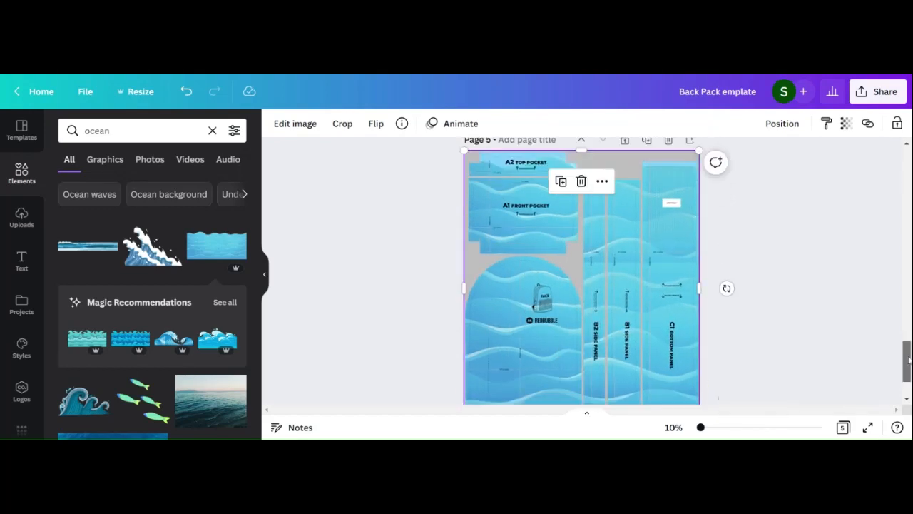
Step: Examine up close how the wave artwork sits behind the template's pocket, face and side panels
scroll(909, 360, "up", 3)
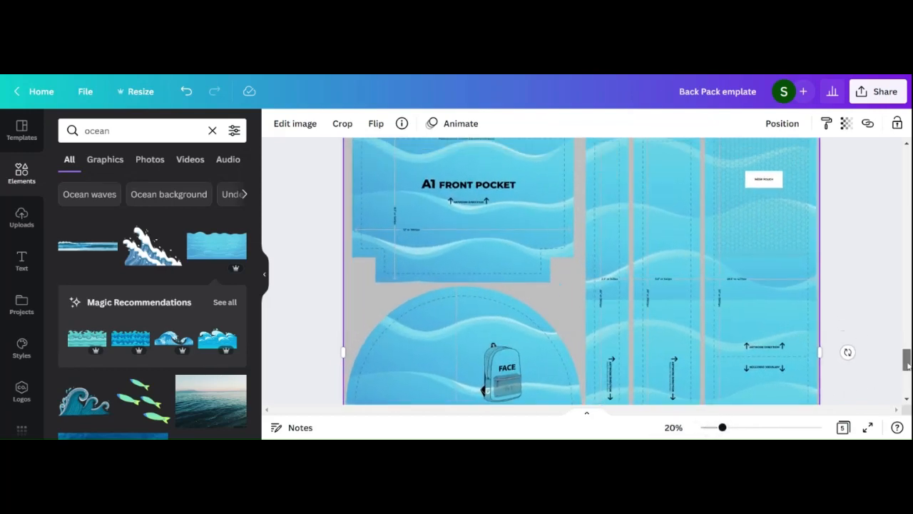
scroll(907, 360, "up", 2)
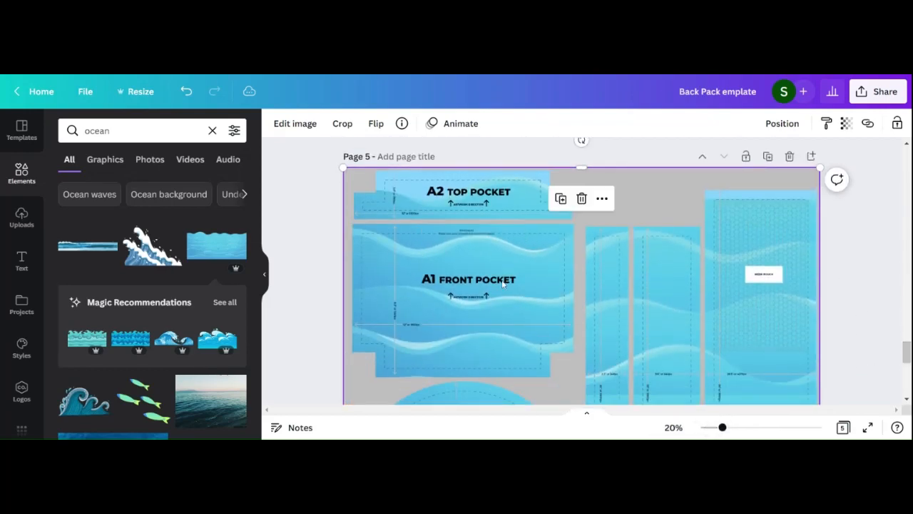
left_click_drag(720, 428, 766, 430)
scroll(750, 198, "down", 1)
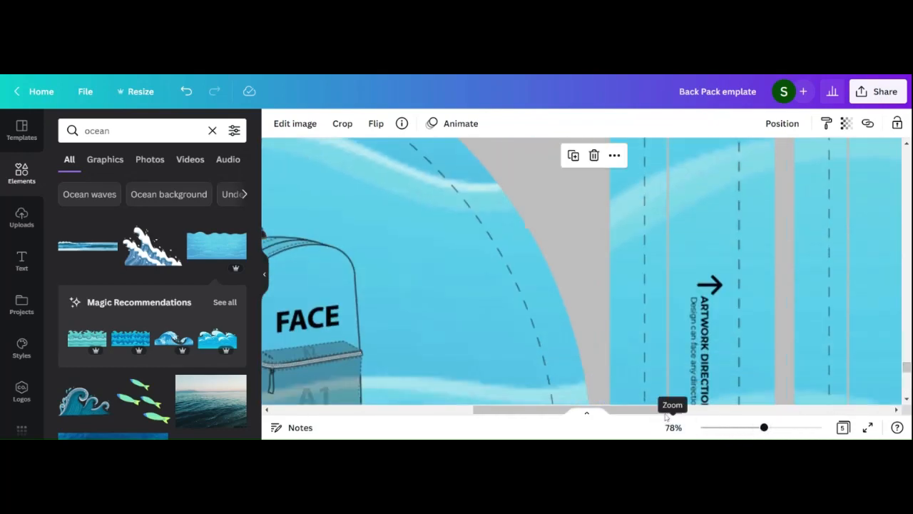
left_click_drag(630, 412, 575, 412)
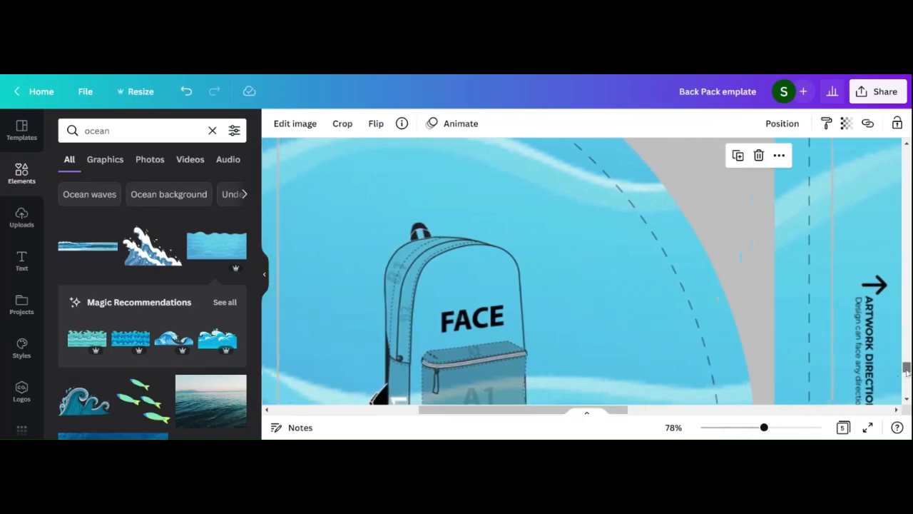
left_click_drag(906, 367, 851, 400)
left_click_drag(764, 427, 700, 427)
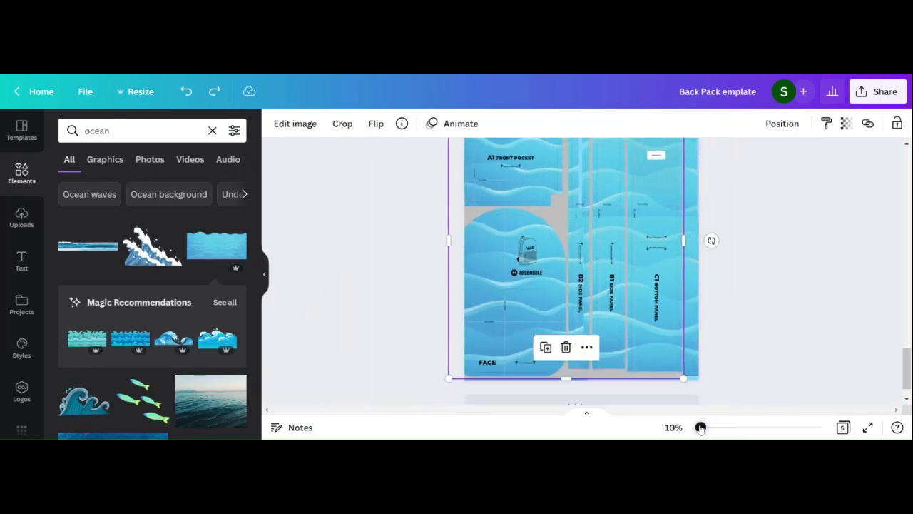
Step: Search the elements library for "orca"
left_click(140, 131)
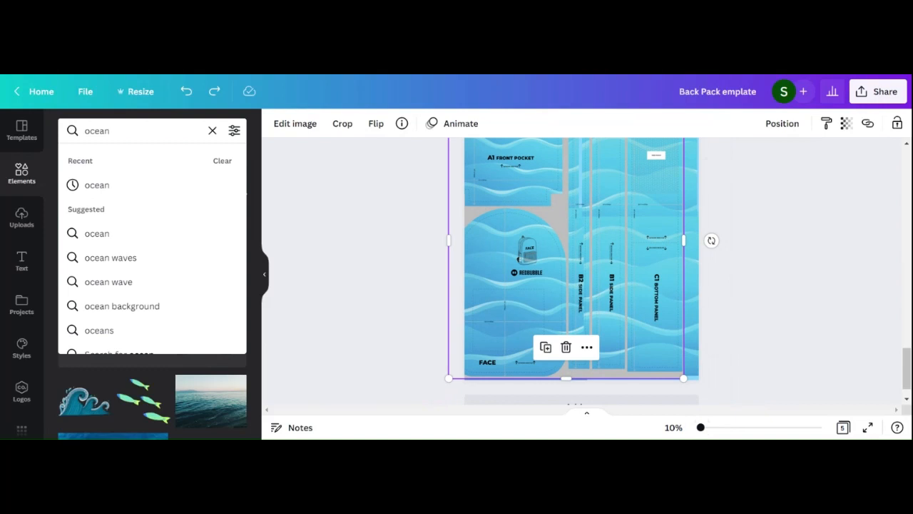
key("BackSpace")
key("BackSpace")
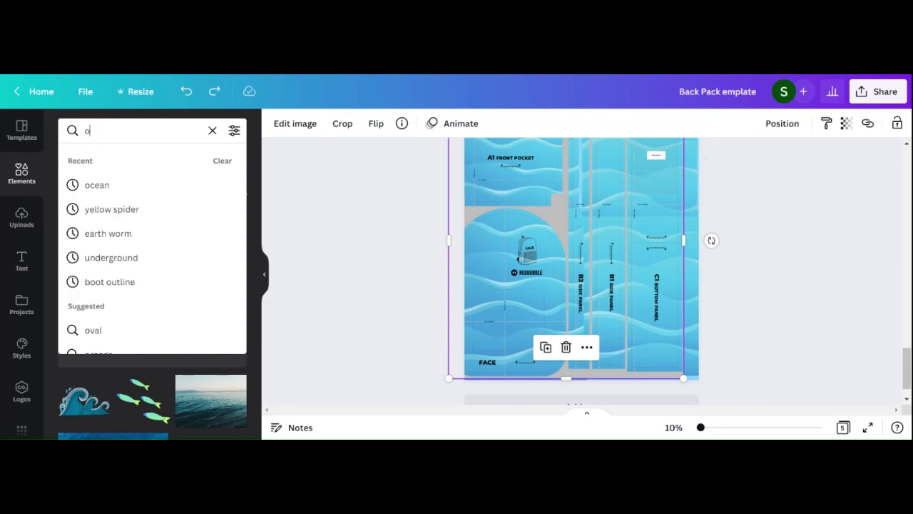
type("rca")
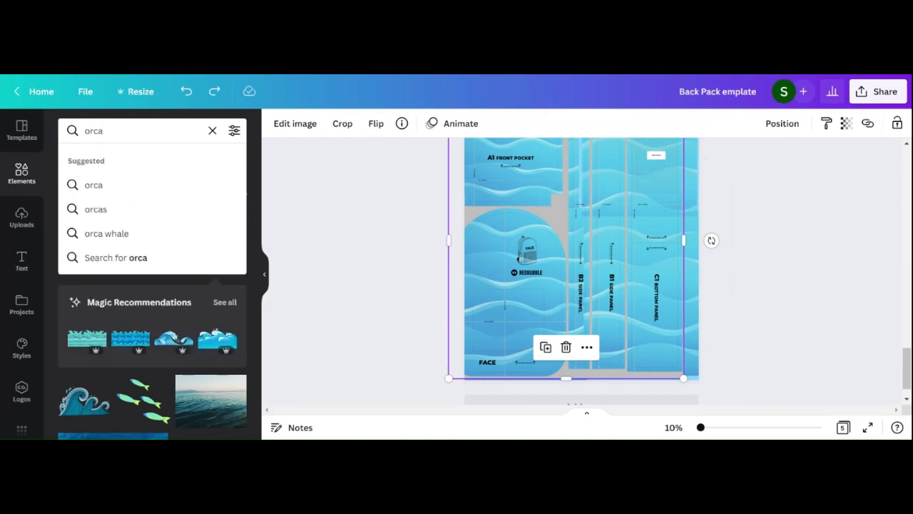
key("Return")
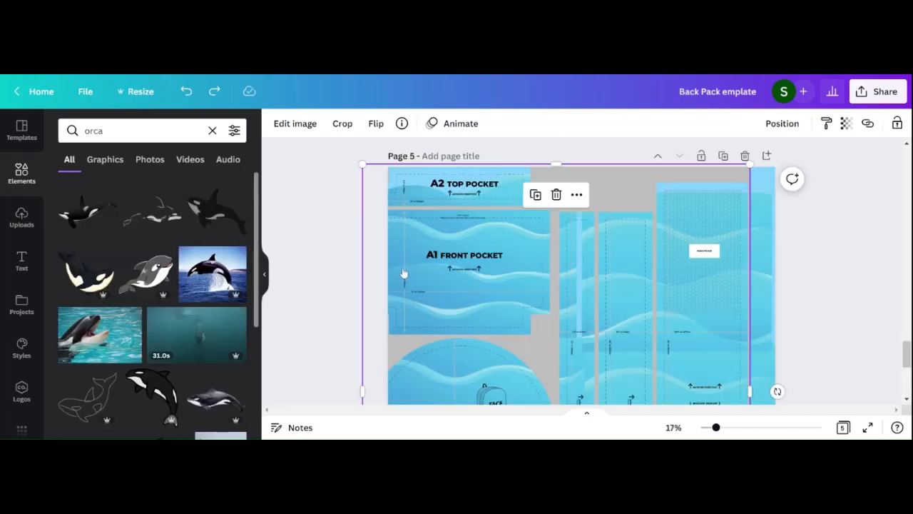
Step: Add the black-and-white orca graphic to page 5, scale it down and position it on the A1 front pocket
left_click_drag(224, 220, 549, 319)
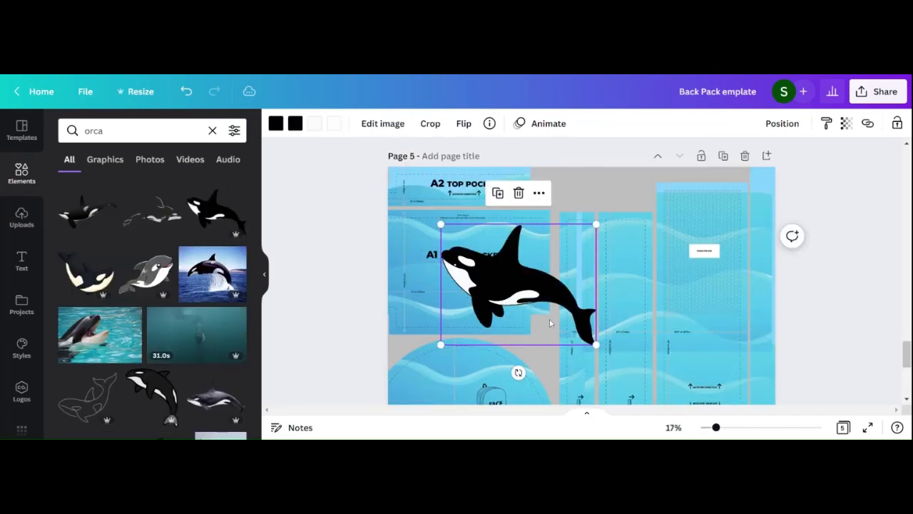
left_click_drag(596, 344, 543, 305)
left_click_drag(505, 249, 475, 254)
left_click(316, 240)
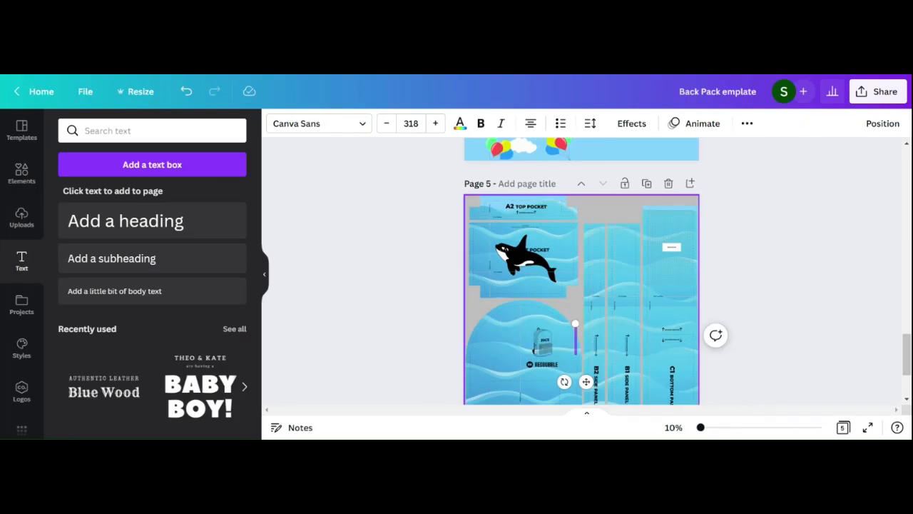
Step: Enter the text "orca's are awesome" in the new text box, with each word on its own line
type("orca")
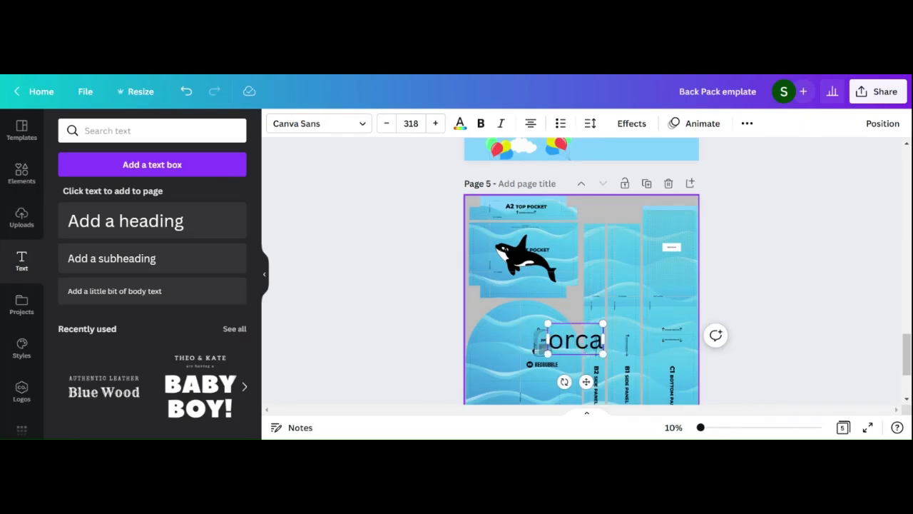
type("'s")
key("Return")
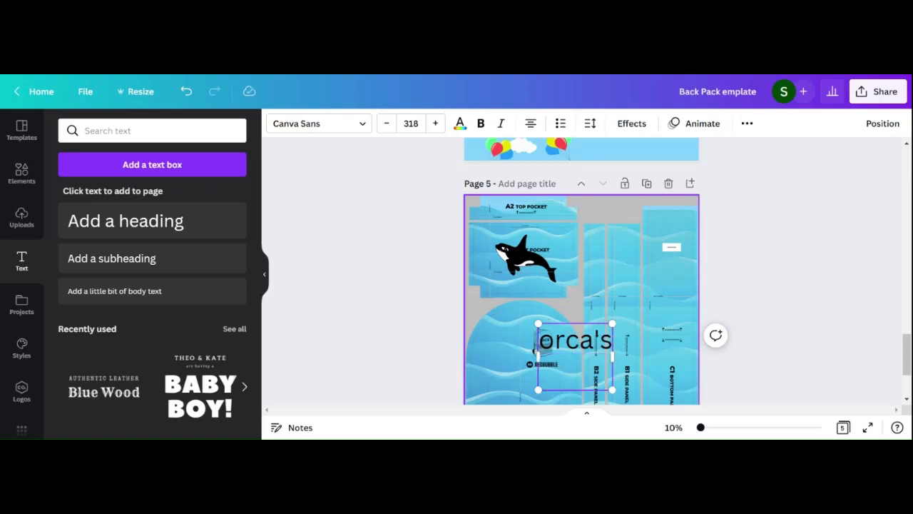
type("are awesome")
key("BackSpace")
key("BackSpace")
key("BackSpace")
key("BackSpace")
key("BackSpace")
key("BackSpace")
key("BackSpace")
key("BackSpace")
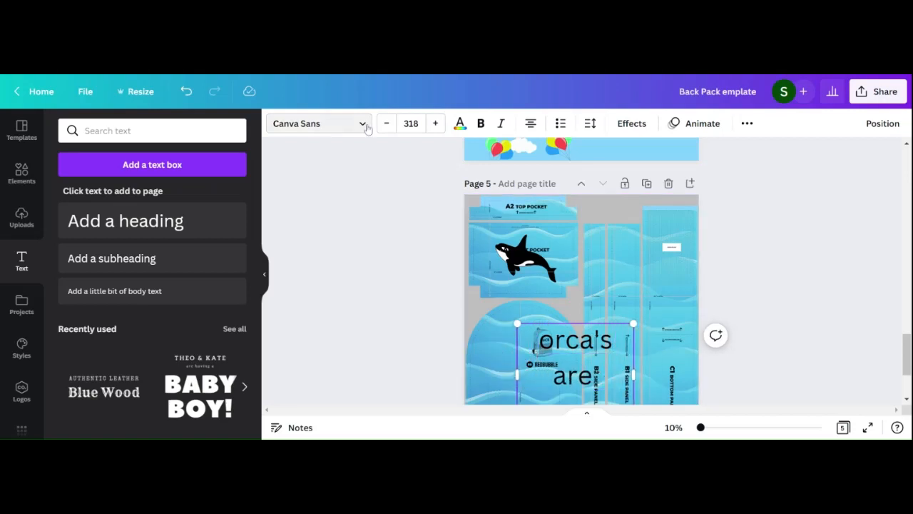
Step: Reduce the line spacing of the text's last line to 0.51
left_click(362, 123)
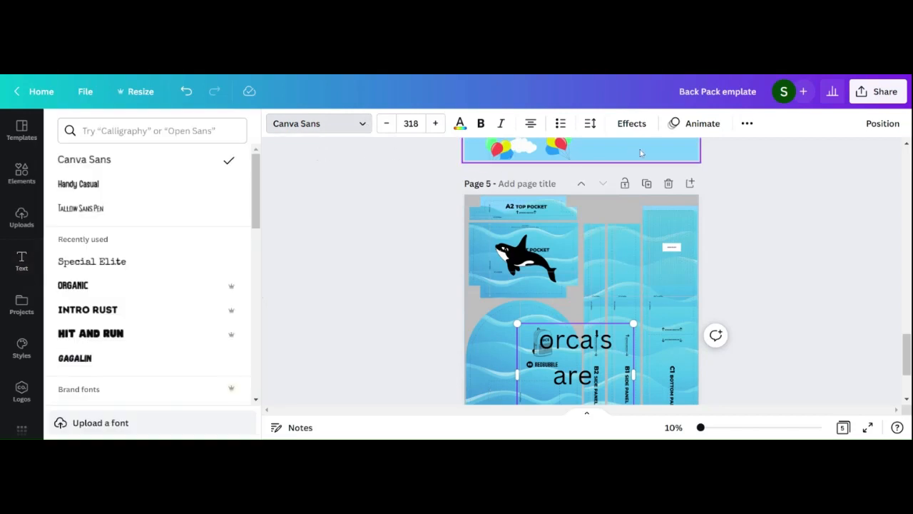
left_click(590, 124)
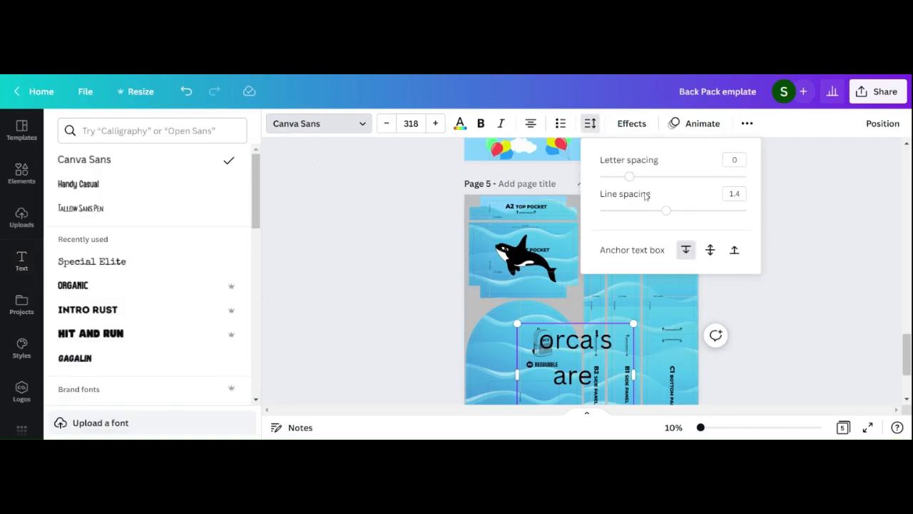
left_click_drag(666, 210, 602, 209)
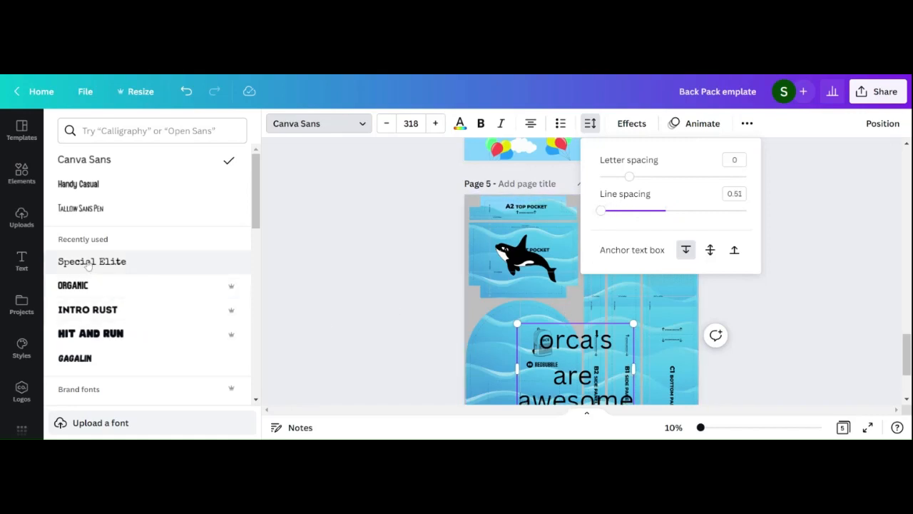
Step: Apply the Tallow Sans Pen font to all three lines of the orca text
left_click(84, 208)
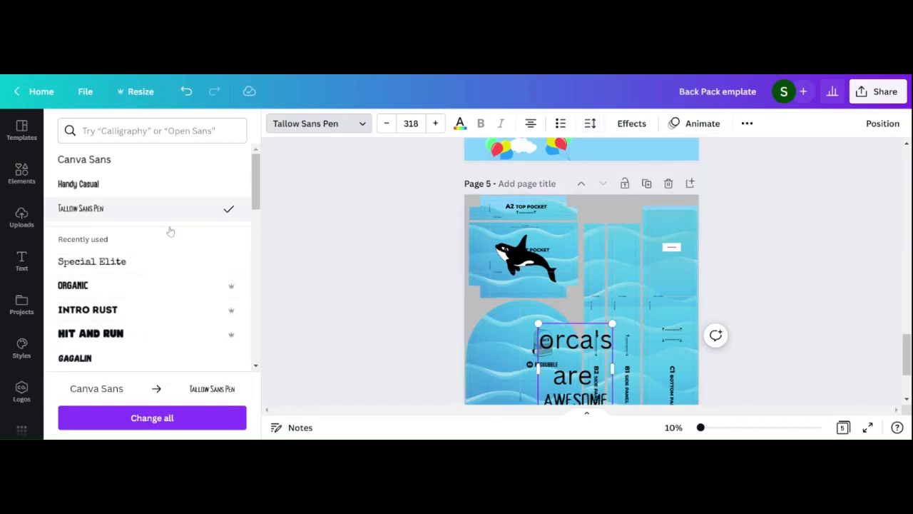
left_click(593, 376)
key("ctrl+a")
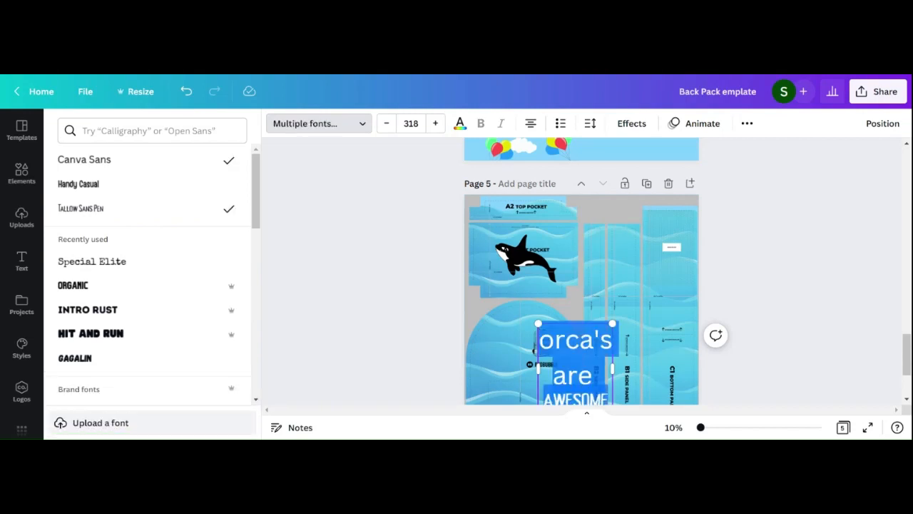
left_click(84, 207)
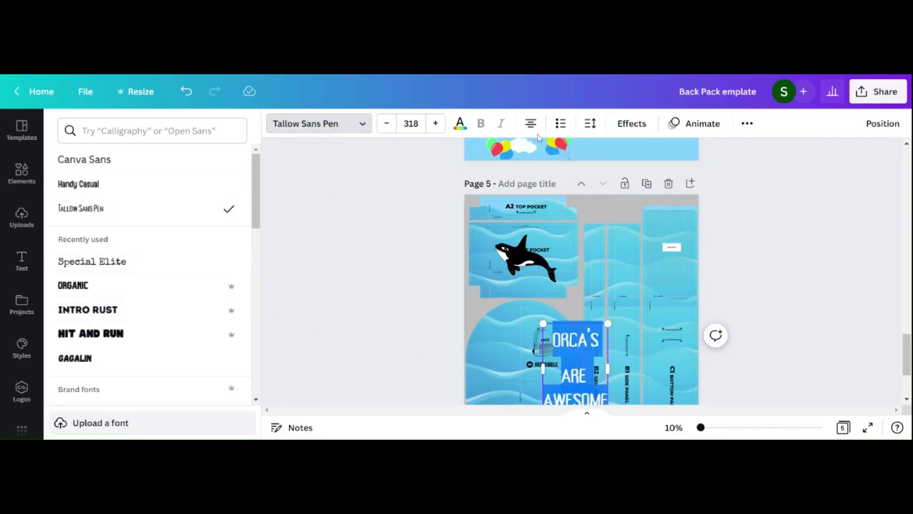
Step: Tighten the line spacing of the whole orca text and position the text on the upper part of the face panel
left_click(590, 123)
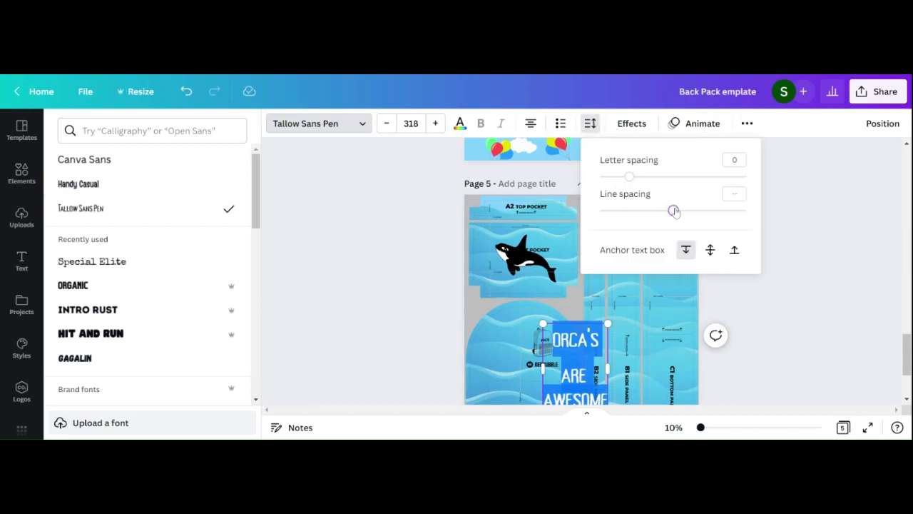
left_click_drag(673, 211, 620, 210)
left_click_drag(582, 365, 540, 349)
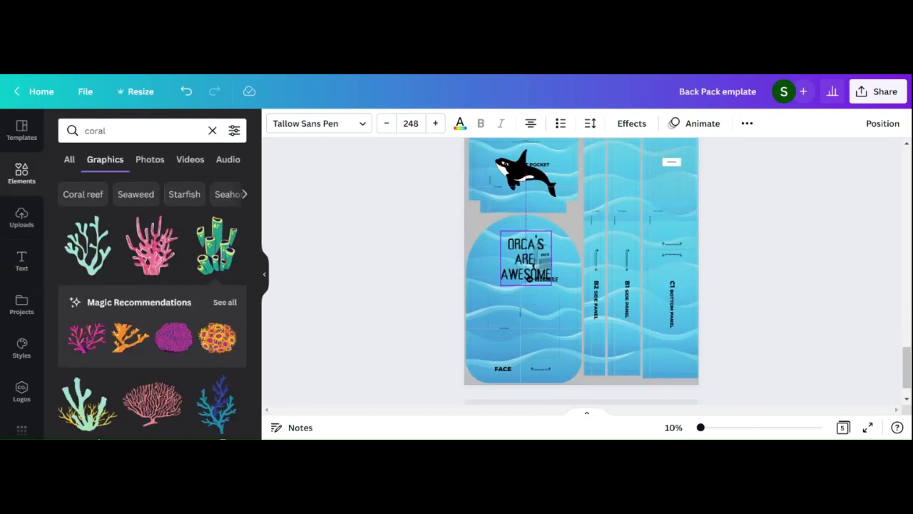
left_click(718, 242)
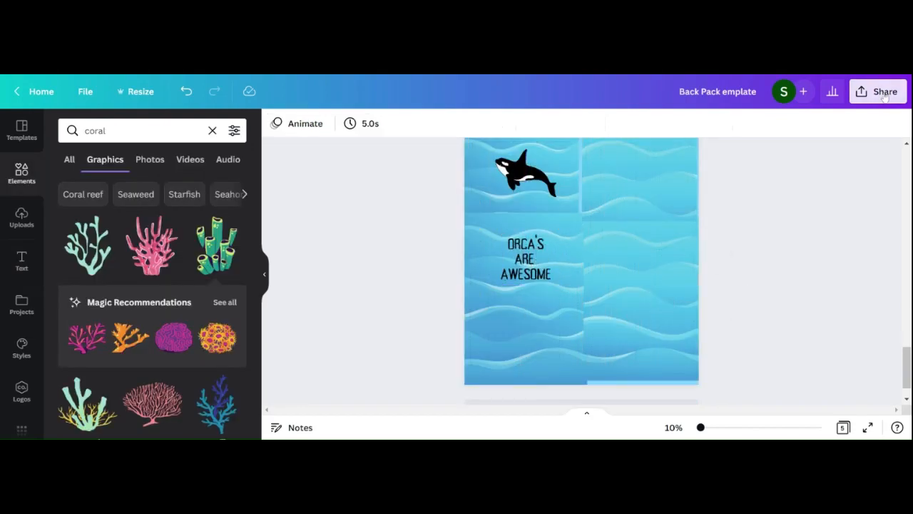
Step: Set up a PNG download of the design with the size multiplier at 3
left_click(883, 92)
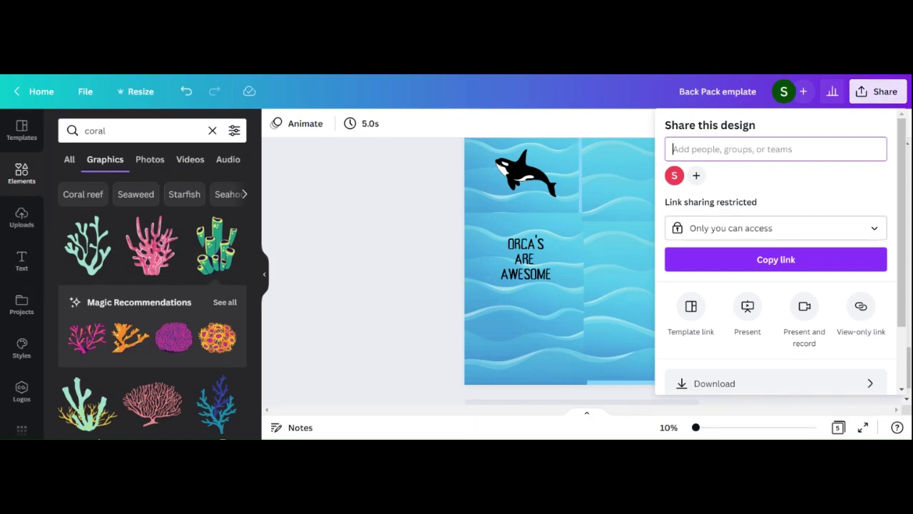
left_click(749, 230)
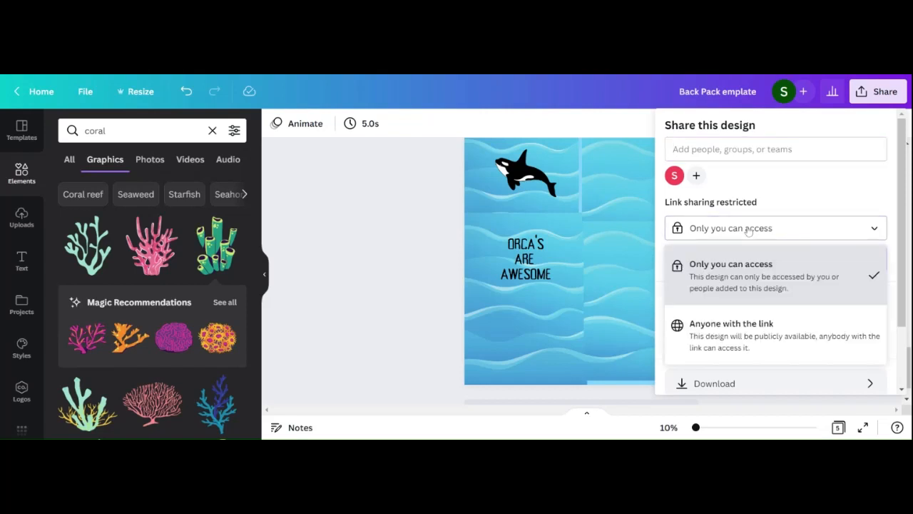
left_click(748, 230)
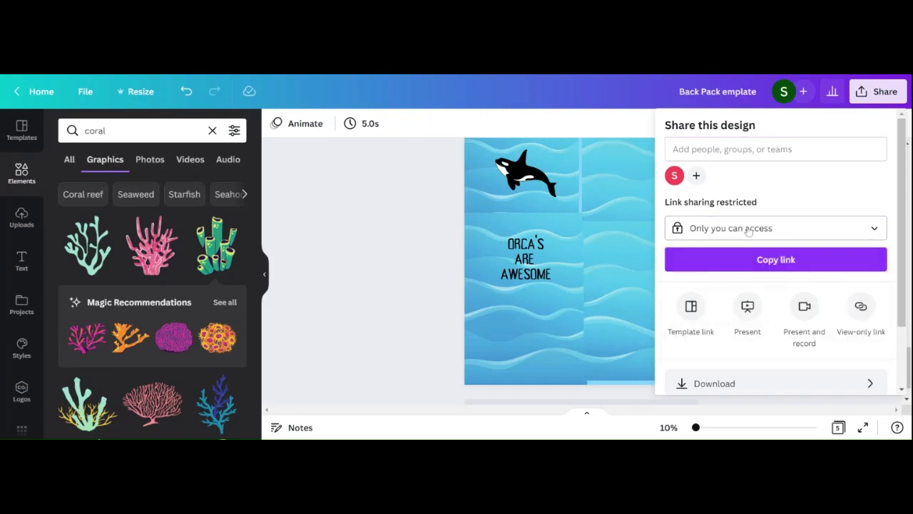
left_click(705, 384)
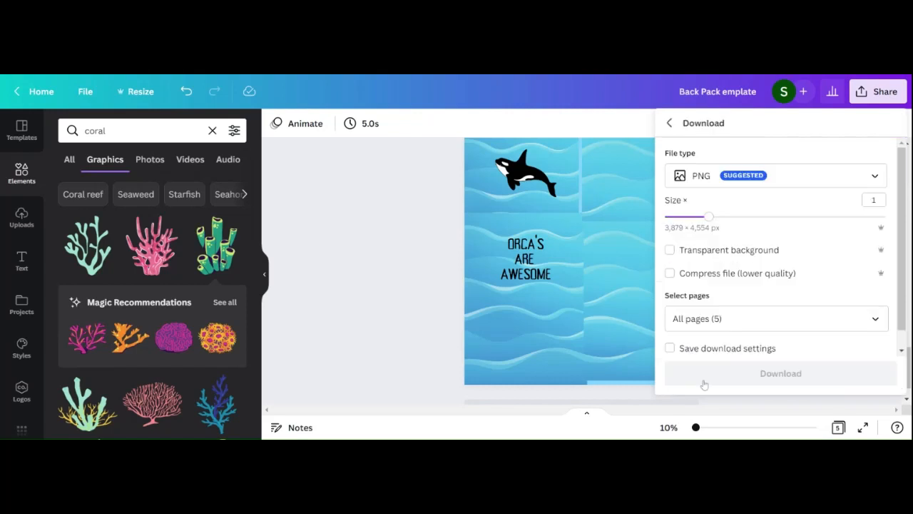
left_click(885, 216)
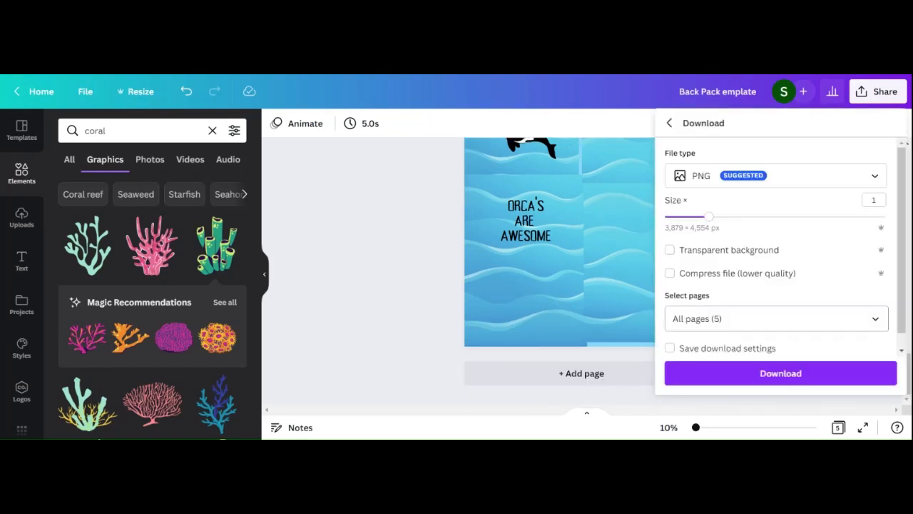
Step: Limit the PNG export to page 5 only and download the design
left_click(776, 319)
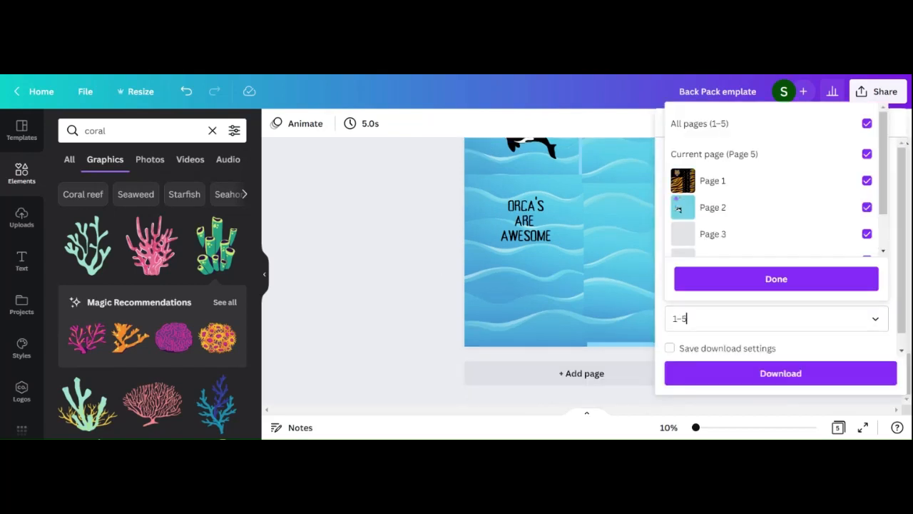
key("BackSpace")
key("BackSpace")
key("BackSpace")
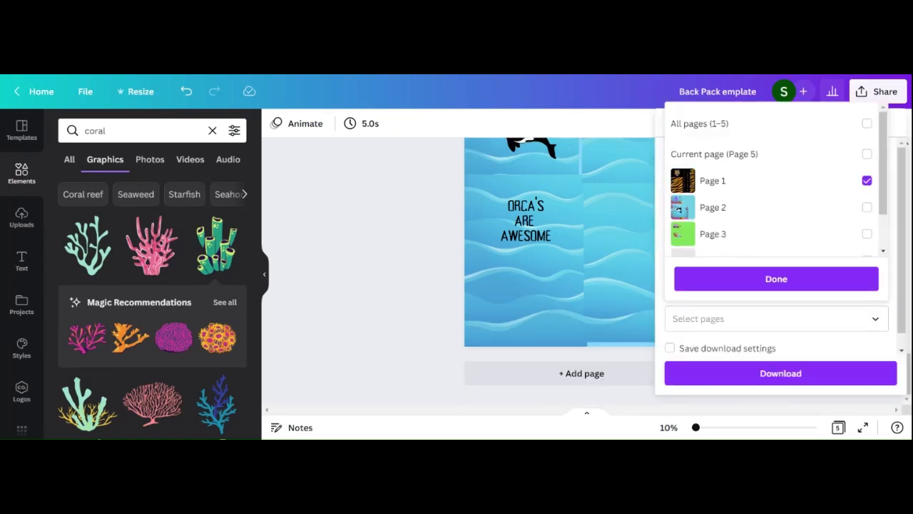
type("5")
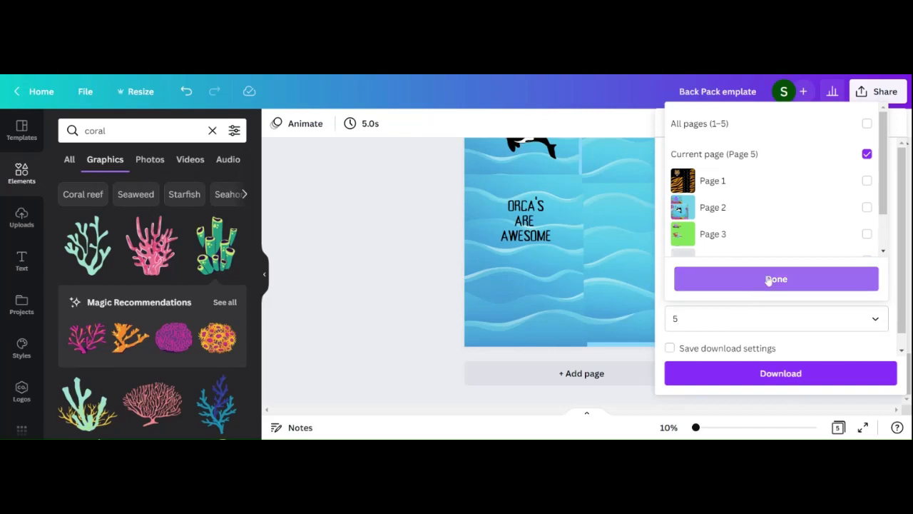
left_click(768, 280)
left_click(771, 374)
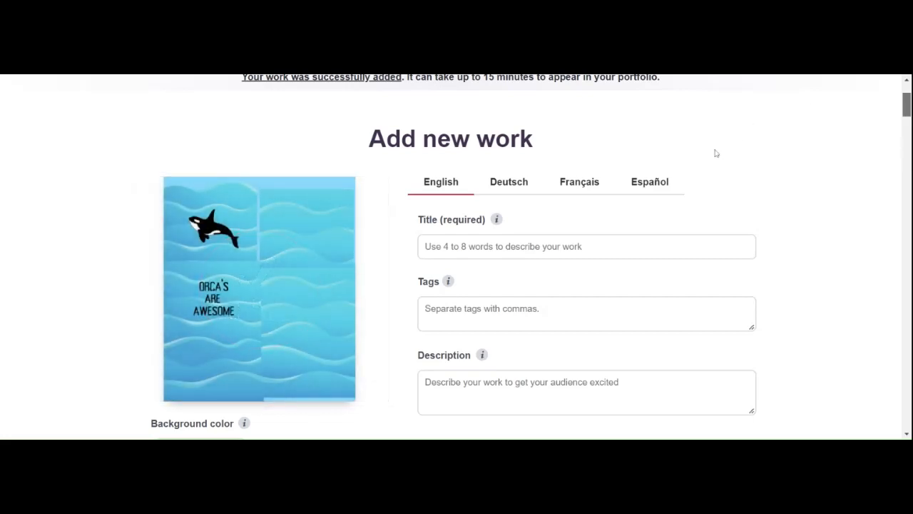
Step: On Redbubble's new work form, enter the title Orca, the tags Orca, Whale, Ocean, and the description Orca's are awesome
left_click(444, 240)
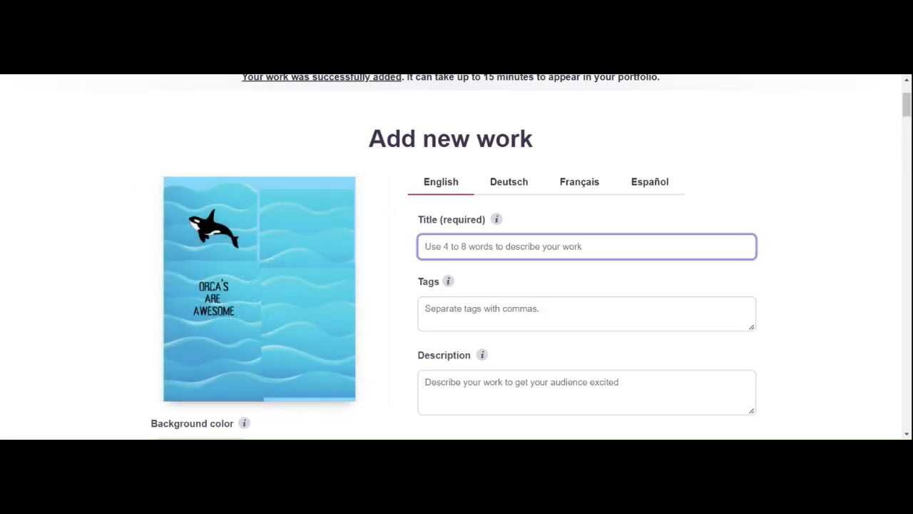
type("Orca")
key("Tab")
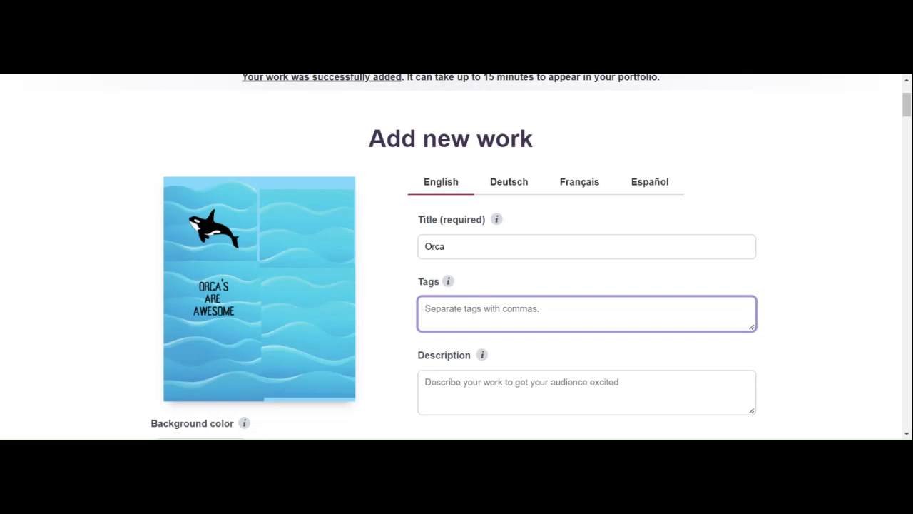
type("Orca, Whale, Ocean")
key("Tab")
type("Orca")
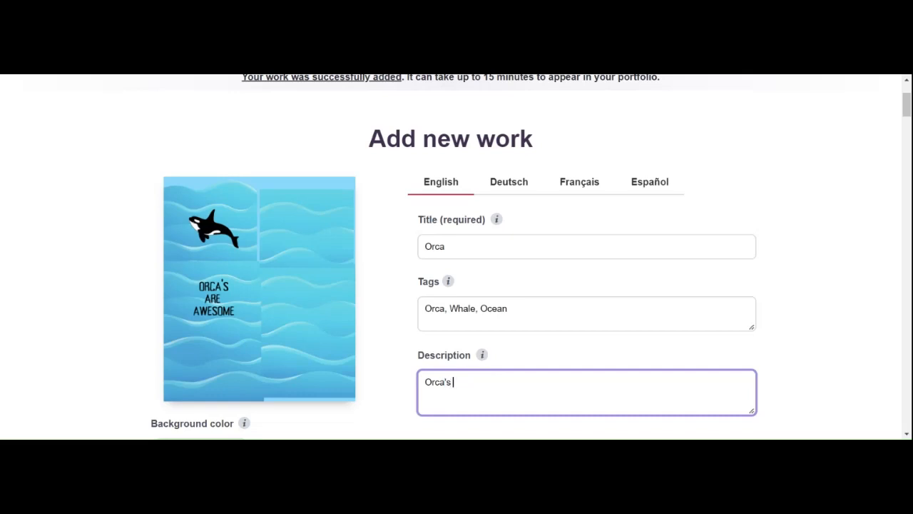
Step: Enable the Backpacks product for the orca design among the advanced products
scroll(457, 257, "down", 6)
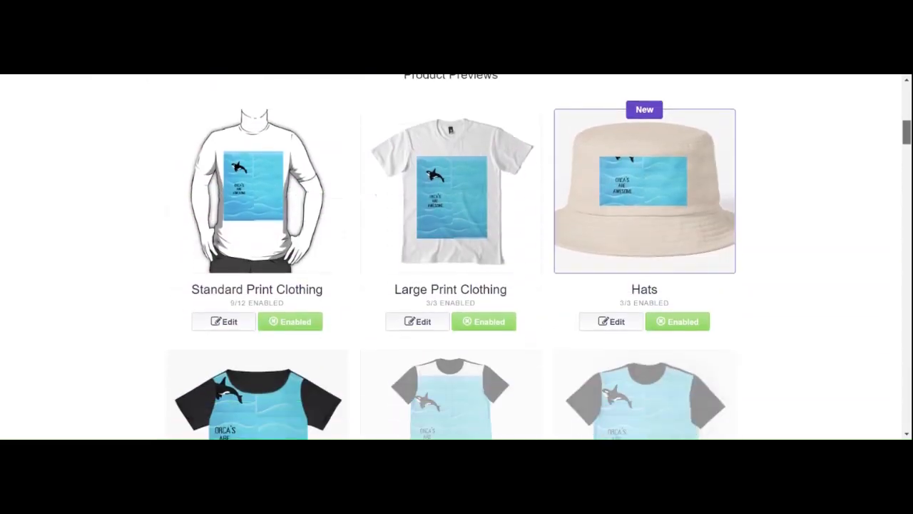
scroll(457, 257, "down", 20)
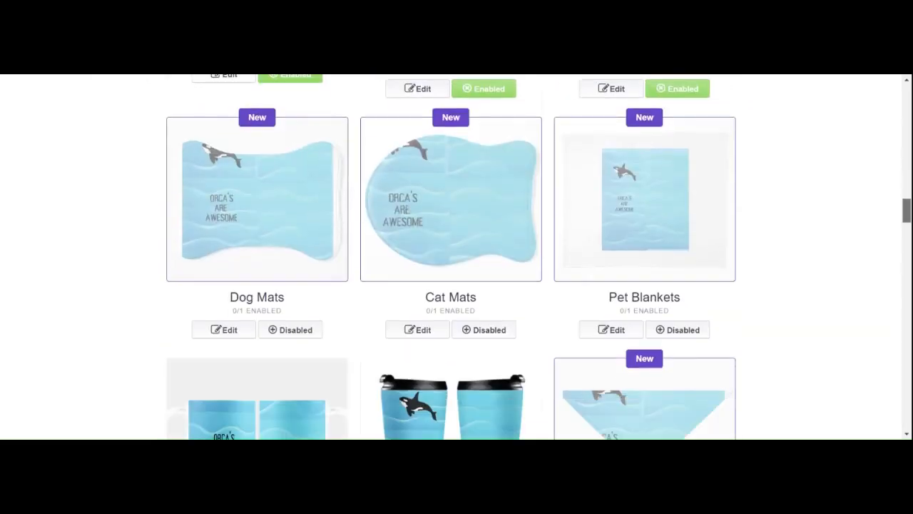
scroll(456, 257, "down", 15)
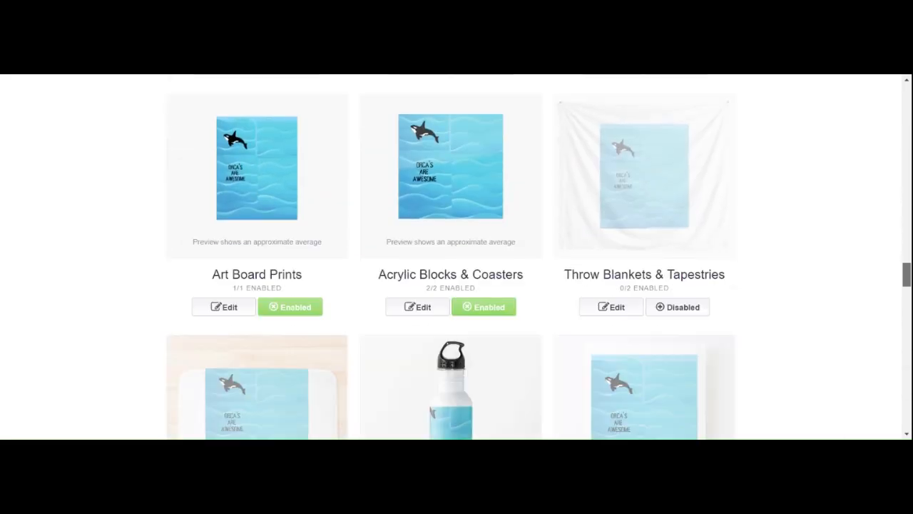
scroll(456, 257, "down", 15)
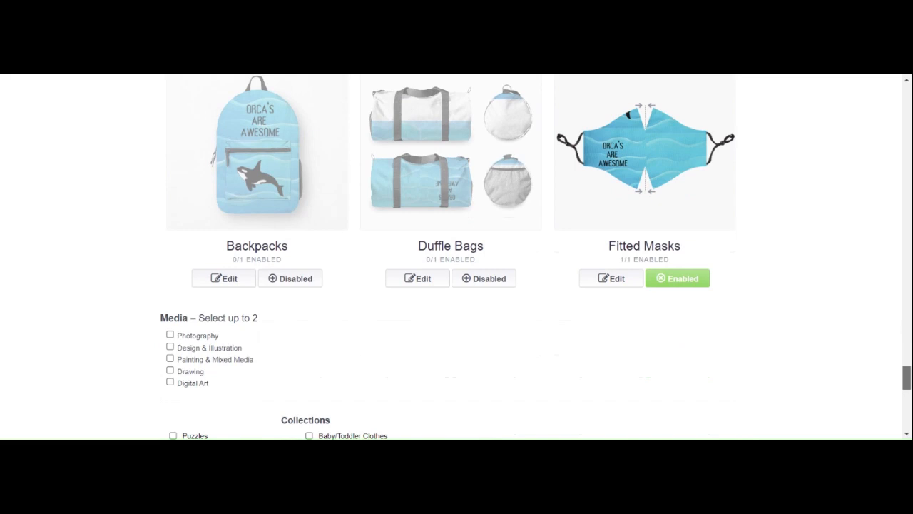
left_click(282, 292)
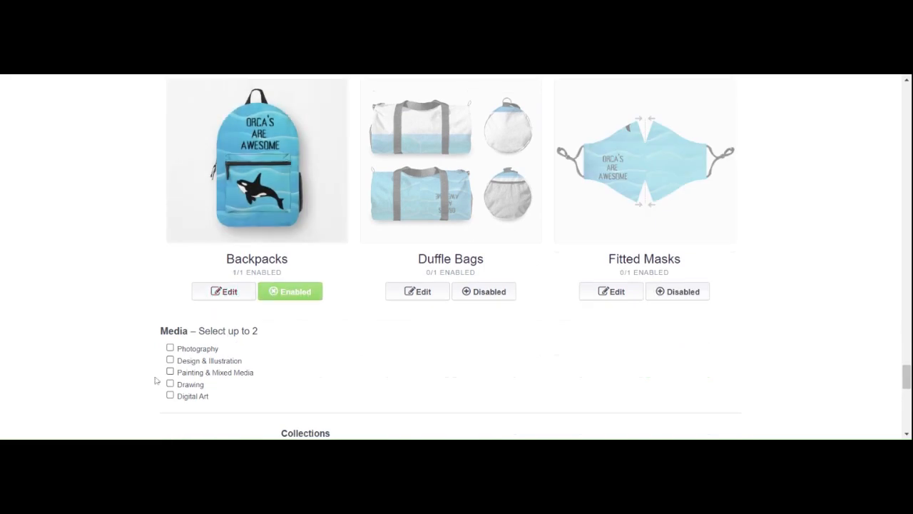
Step: Classify the orca design as Digital Art media and save the work to publish it
left_click(170, 396)
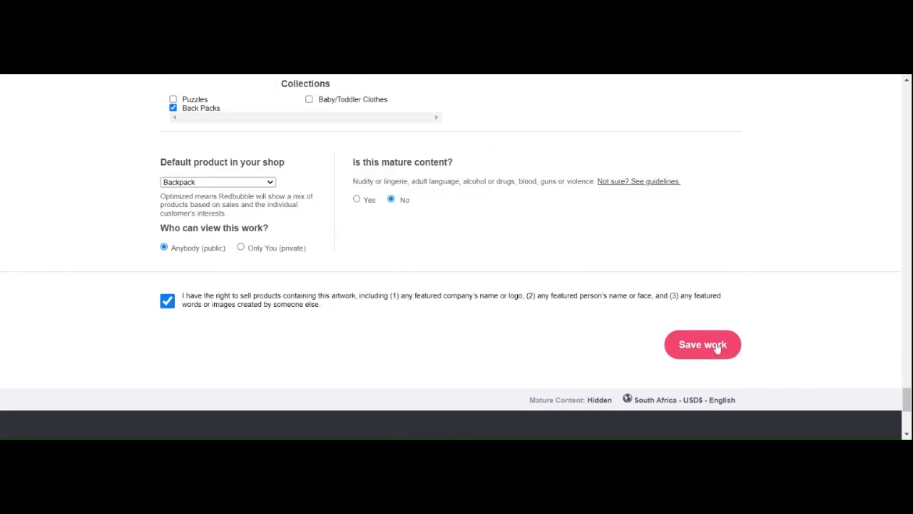
scroll(894, 306, "up", 2)
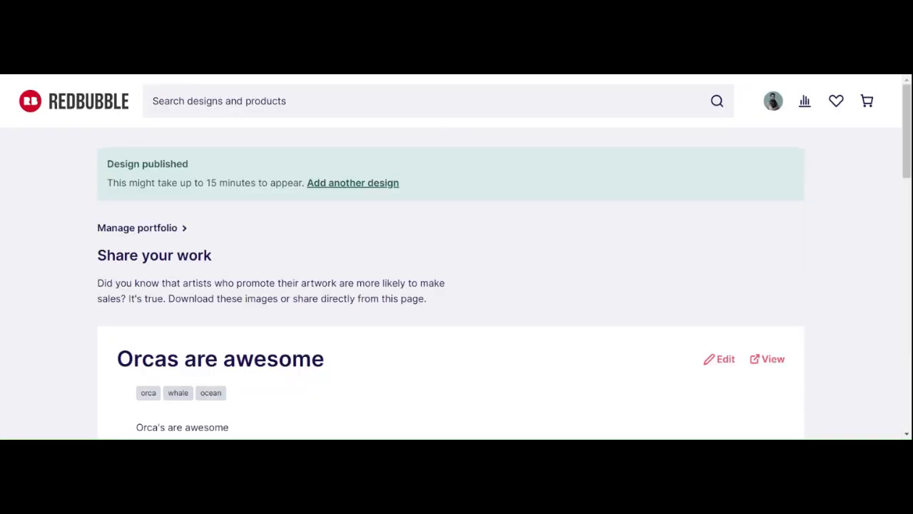
Step: Open the product page of the published orca Backpack from its preview on the sharing page
scroll(456, 256, "down", 1)
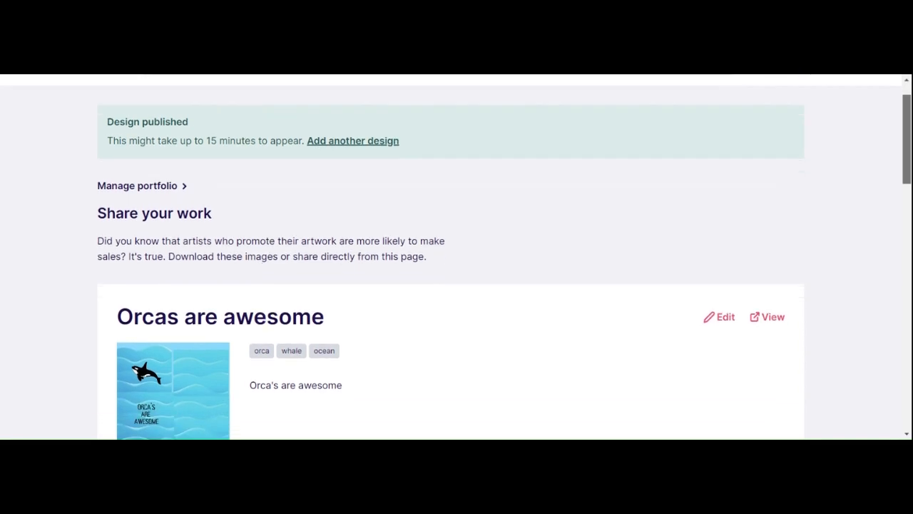
scroll(456, 256, "down", 1)
scroll(455, 257, "down", 3)
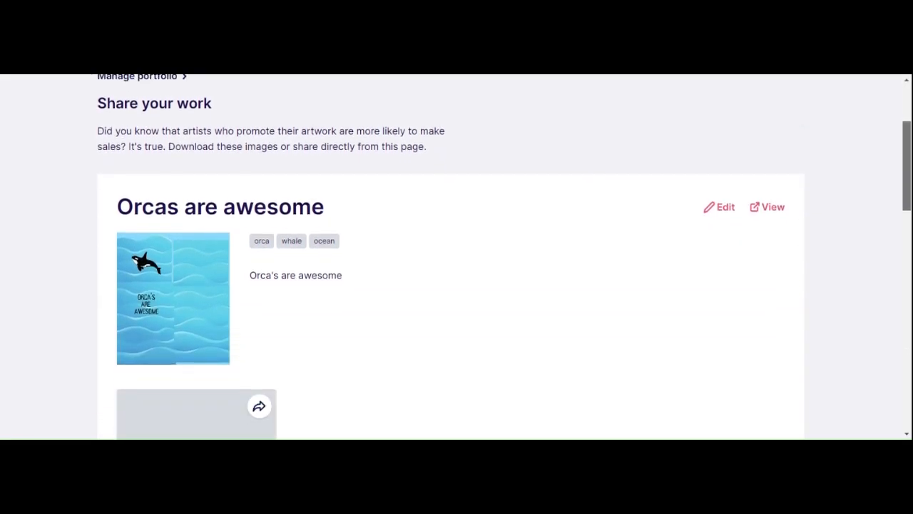
scroll(451, 202, "down", 1)
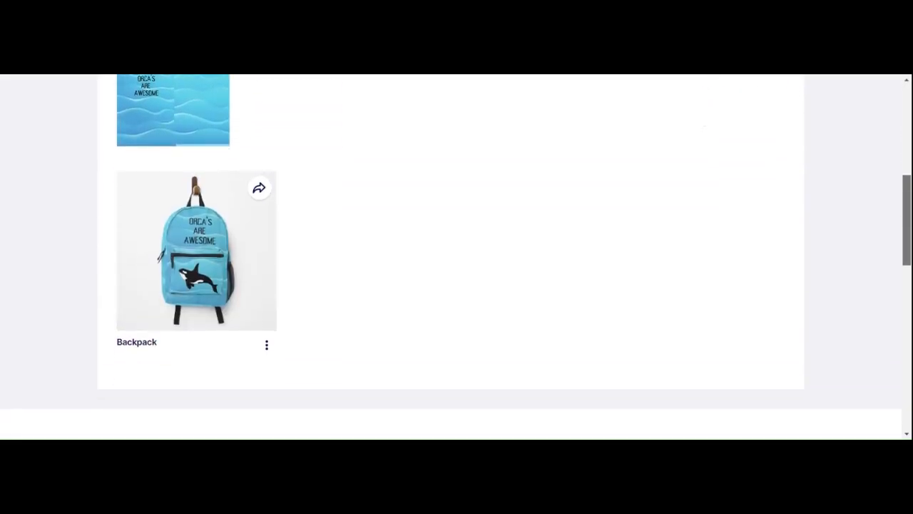
left_click(267, 345)
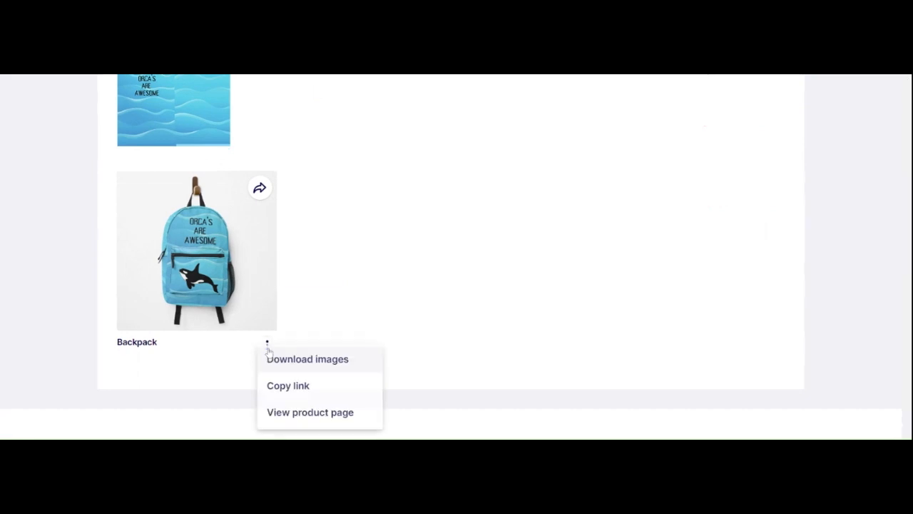
left_click(288, 414)
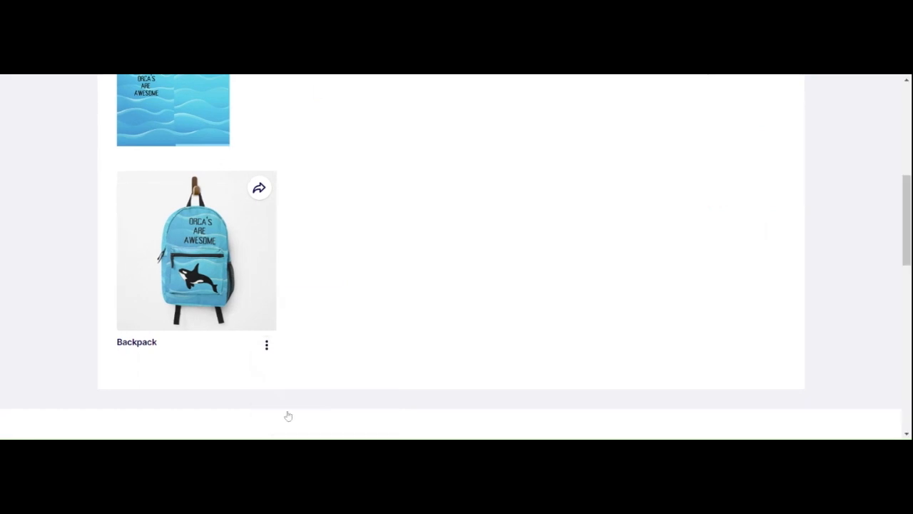